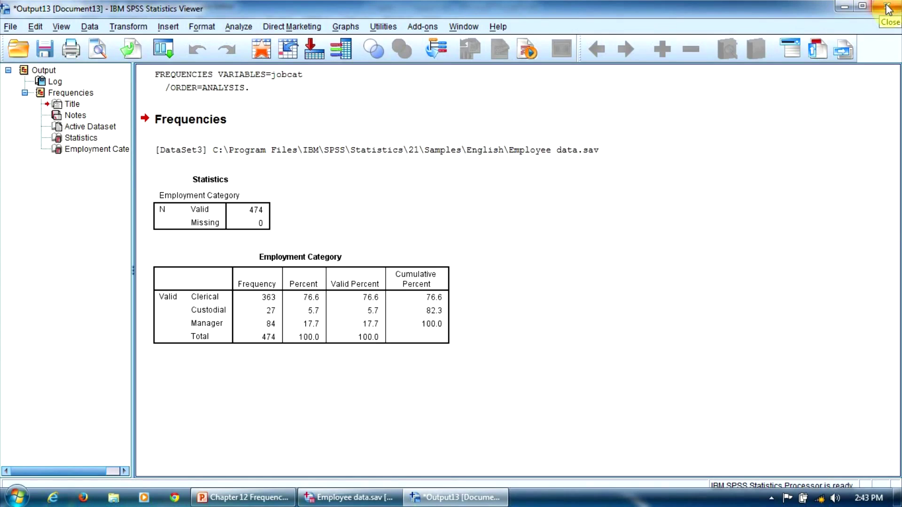
Close the employment category output without saving it and select the salary column in the employee data
click(888, 10)
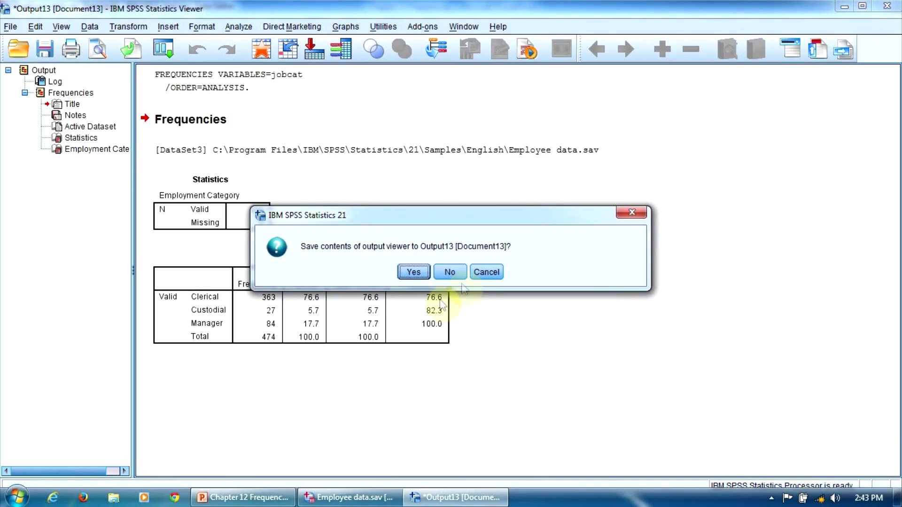
click(450, 272)
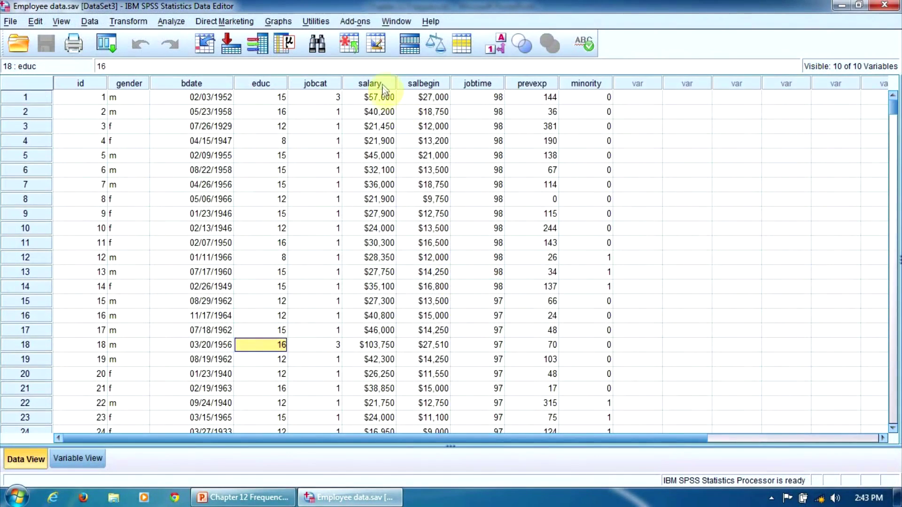
click(382, 85)
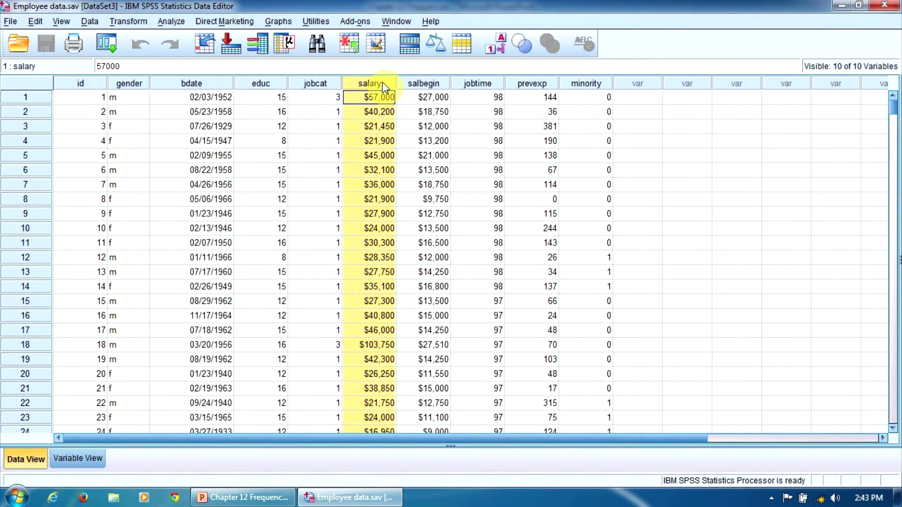
Start a Frequencies analysis with reset settings and add Current Salary as its variable
click(179, 23)
click(240, 60)
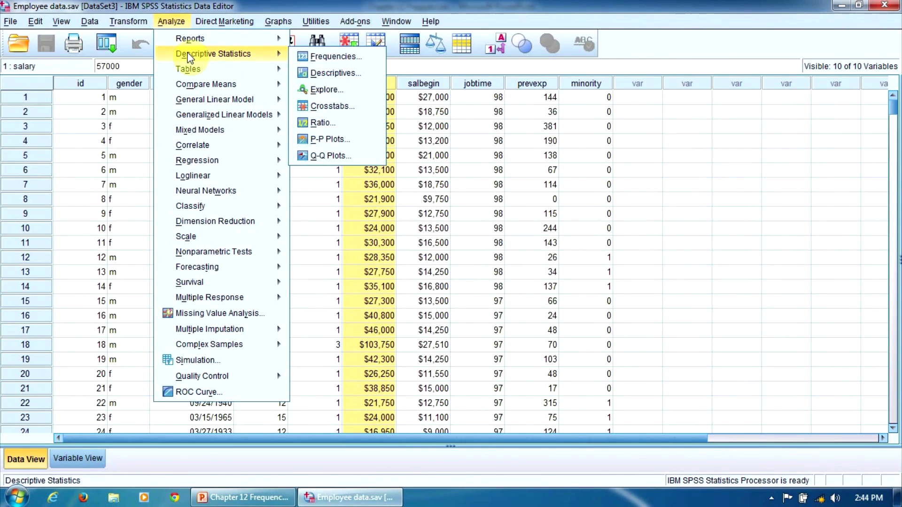
click(371, 60)
click(288, 282)
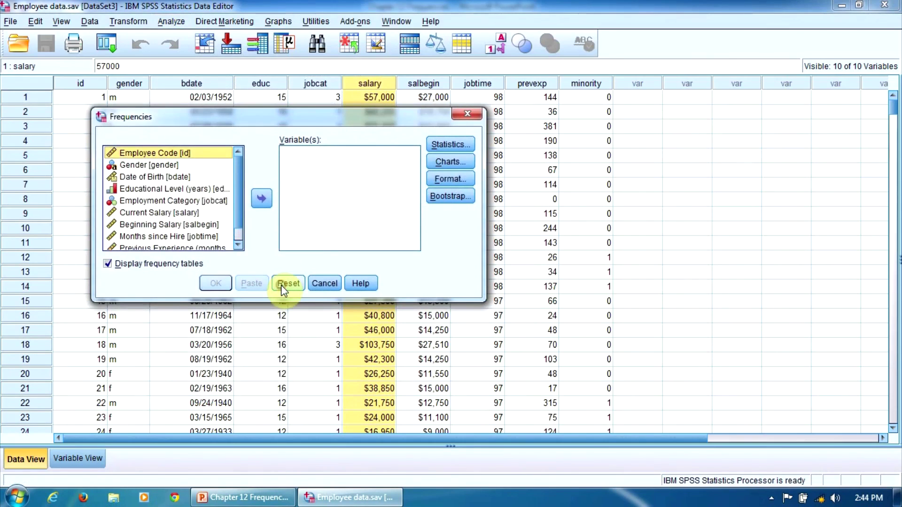
click(186, 212)
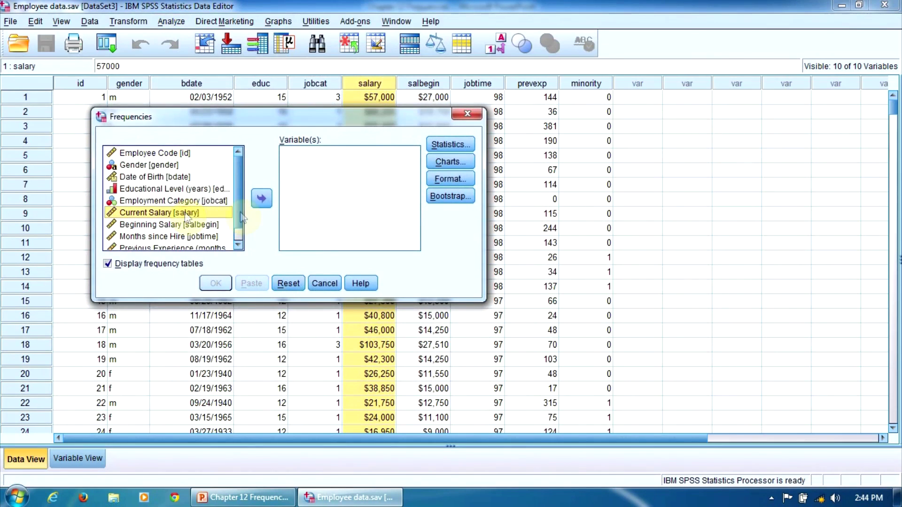
click(263, 200)
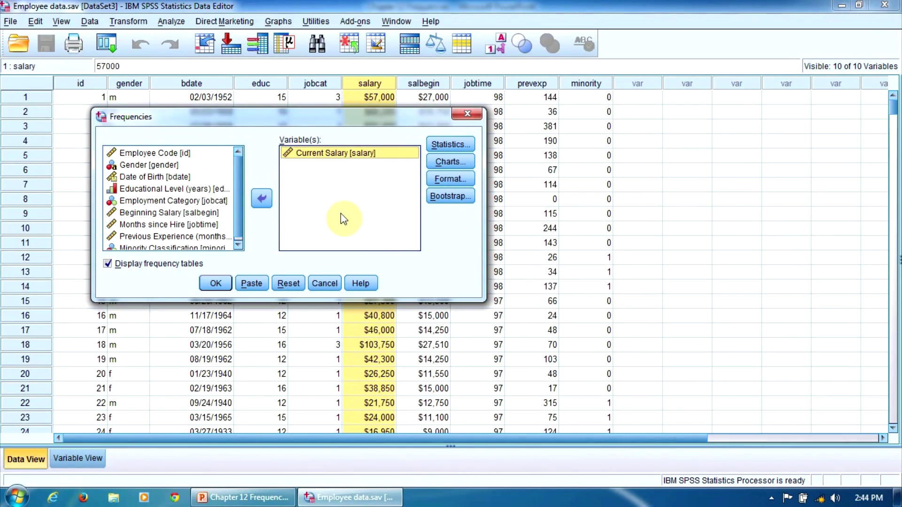
Request quartiles and the 10th percentile in the Frequencies statistics for Current Salary
click(452, 145)
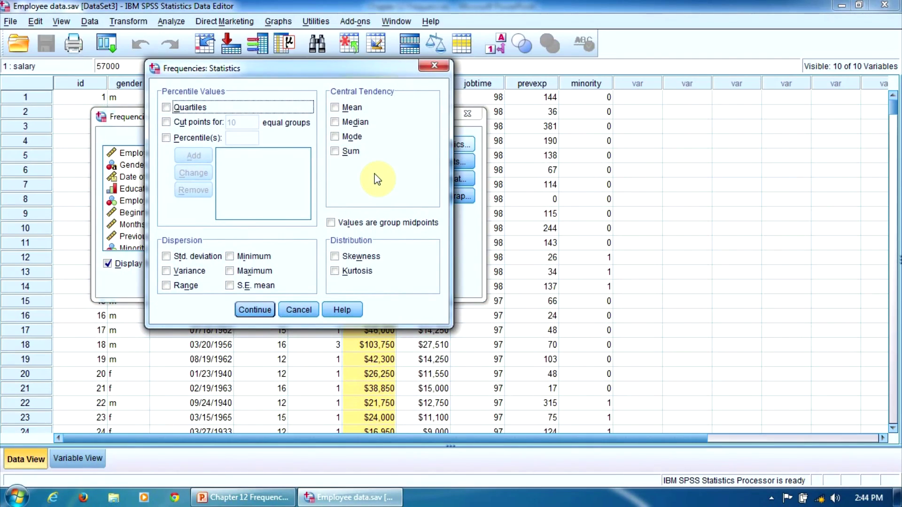
click(167, 107)
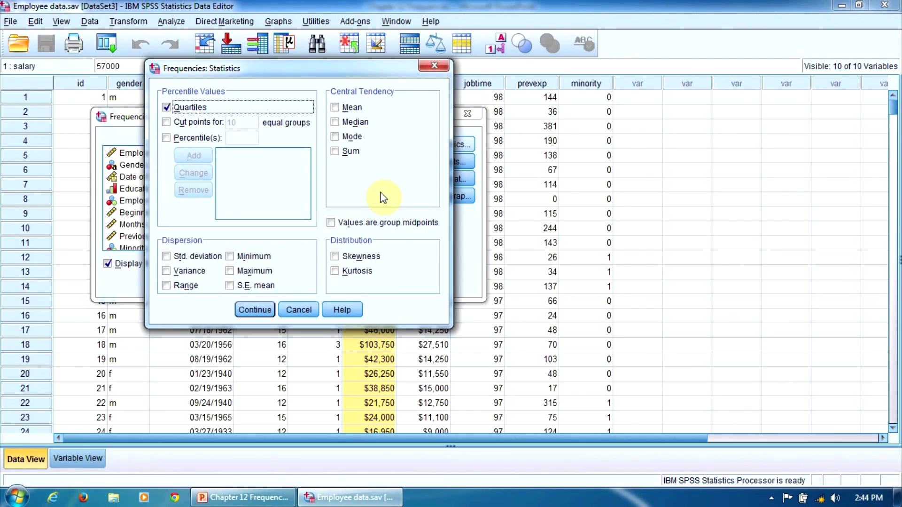
click(167, 138)
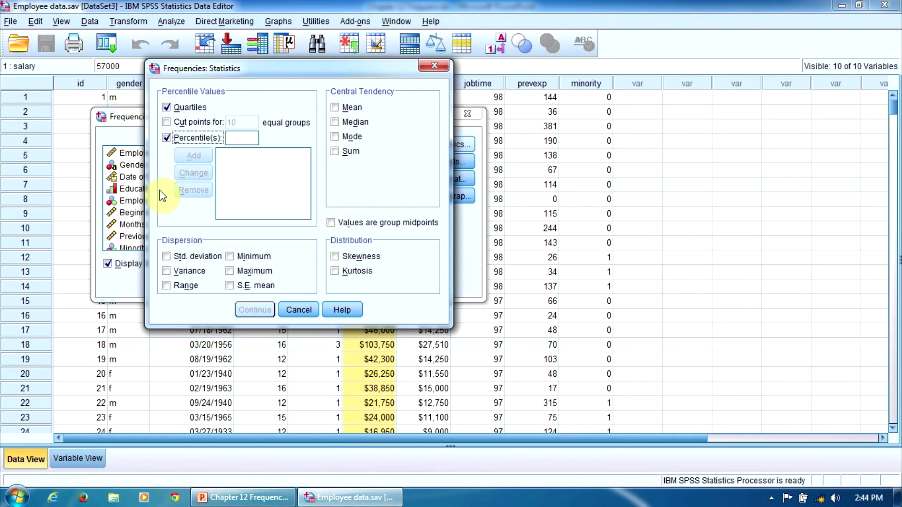
click(238, 137)
text(10)
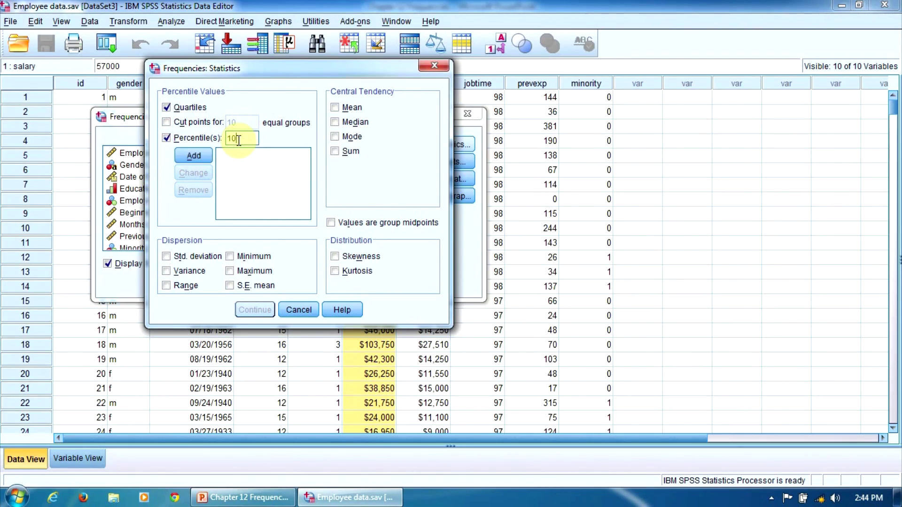
click(202, 155)
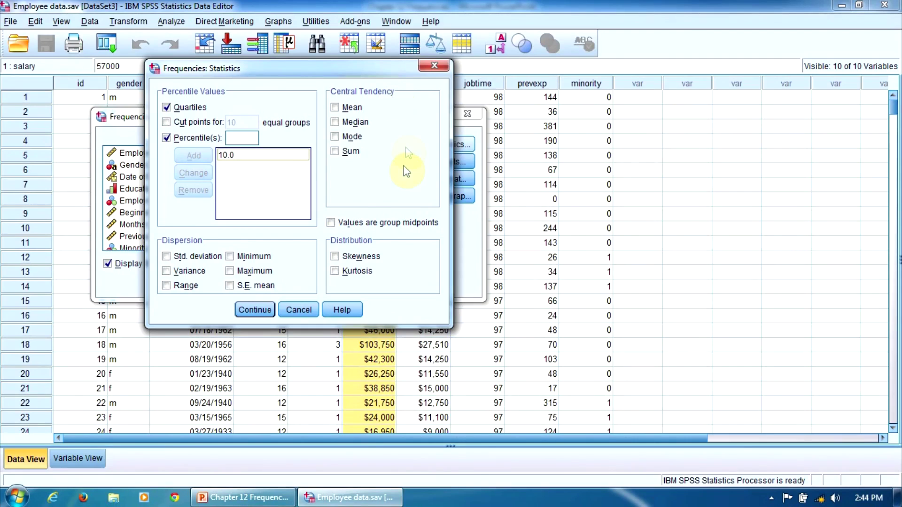
Include the mean, median and mode as central tendency statistics
click(335, 108)
click(334, 123)
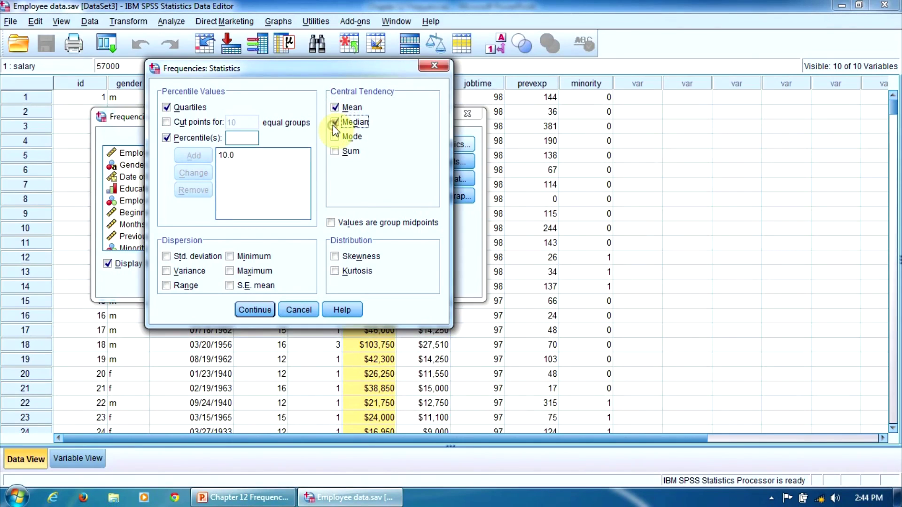
click(335, 136)
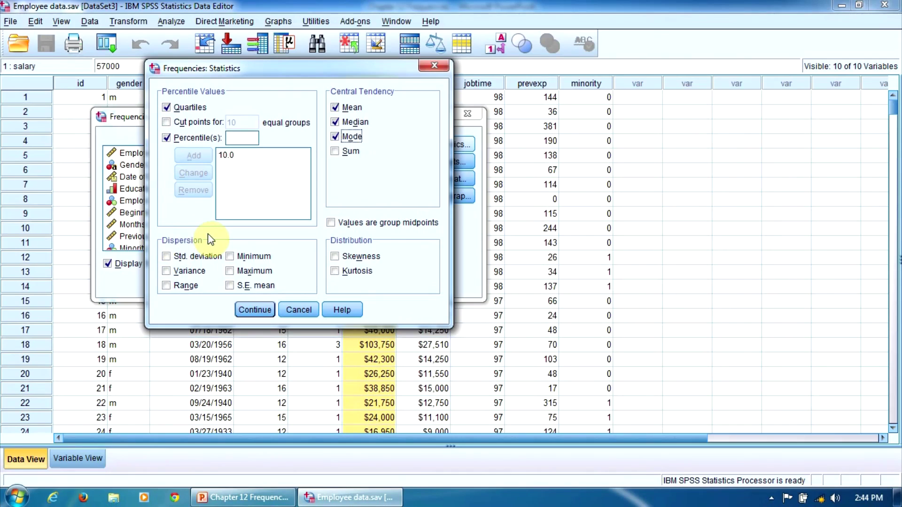
Include the standard deviation, variance, minimum, maximum and S.E. mean as dispersion statistics
click(167, 257)
click(167, 271)
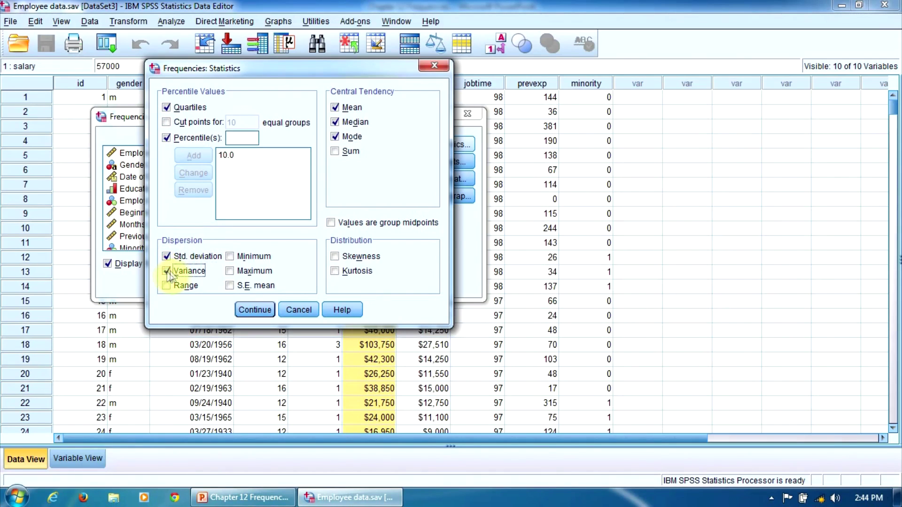
click(230, 256)
click(230, 271)
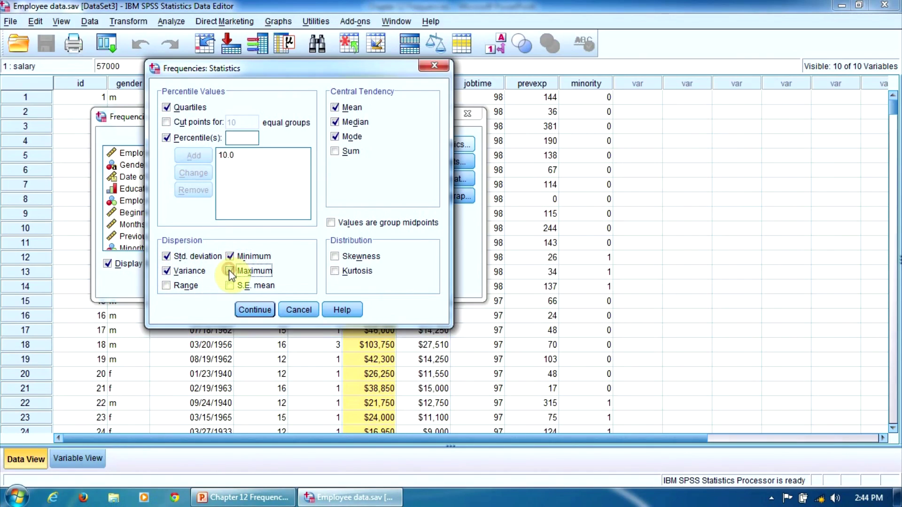
click(231, 285)
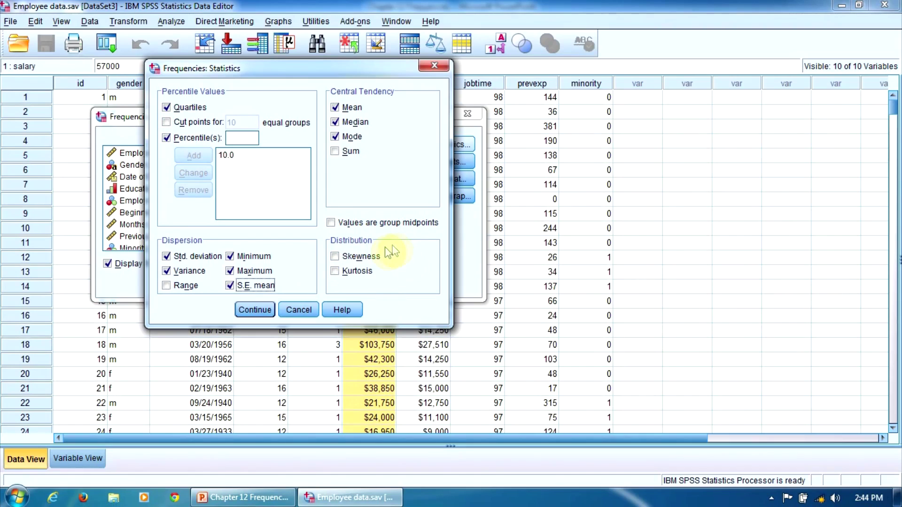
Include skewness and kurtosis as distribution statistics and run the Frequencies analysis
click(336, 256)
click(335, 272)
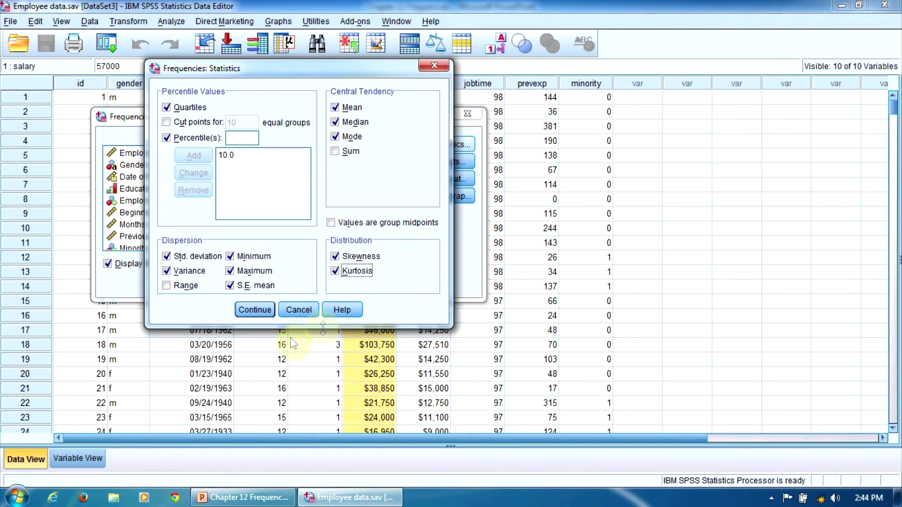
click(256, 310)
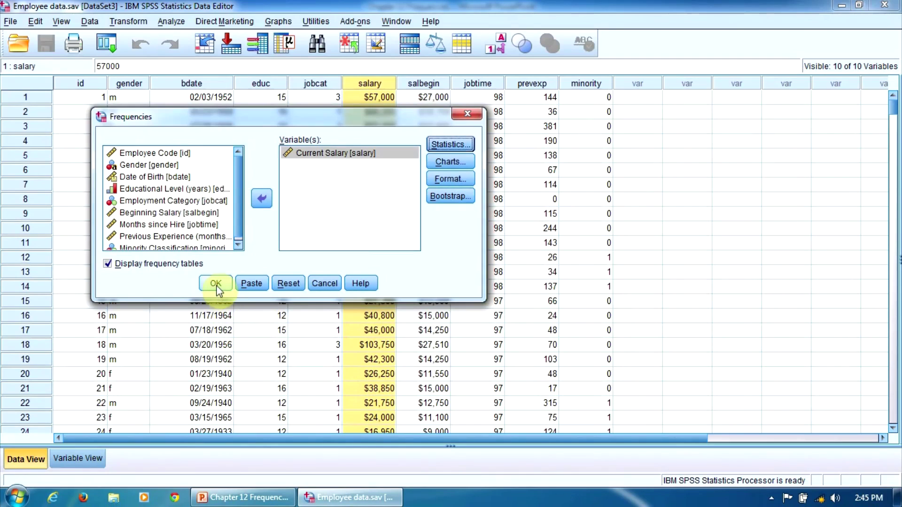
click(216, 284)
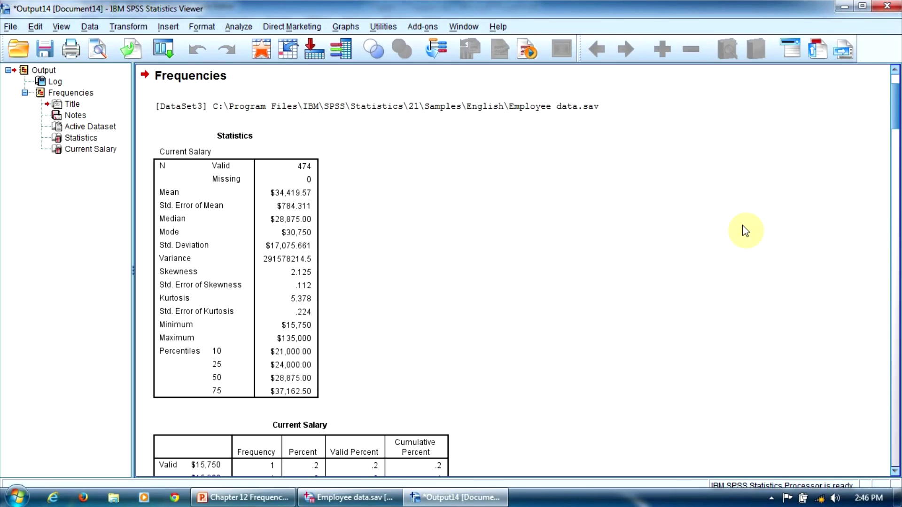
Examine the Current Salary frequency table in the output, from the lowest salaries towards the highest
drag(892, 105, 896, 153)
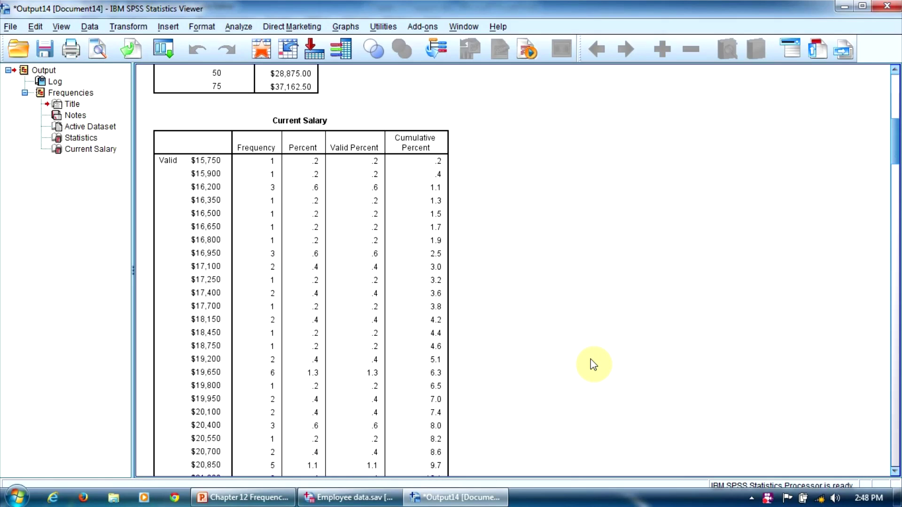
click(895, 347)
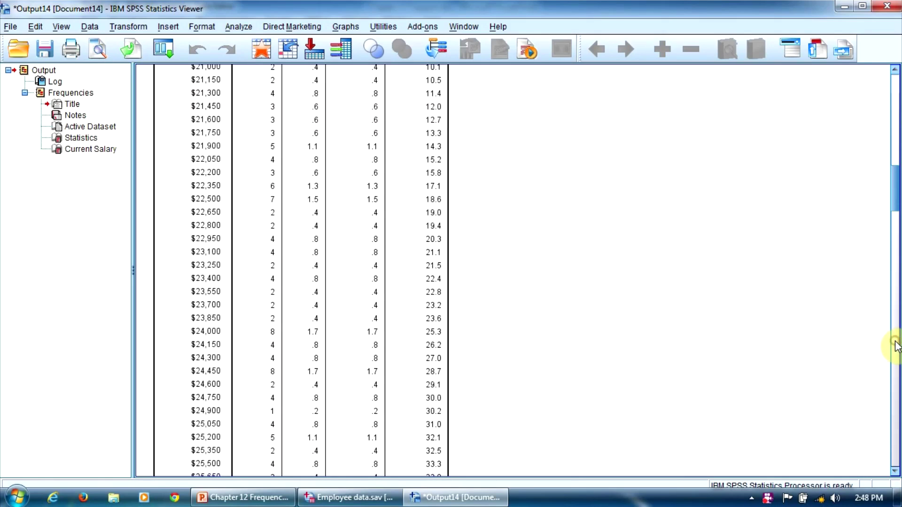
click(895, 346)
click(894, 347)
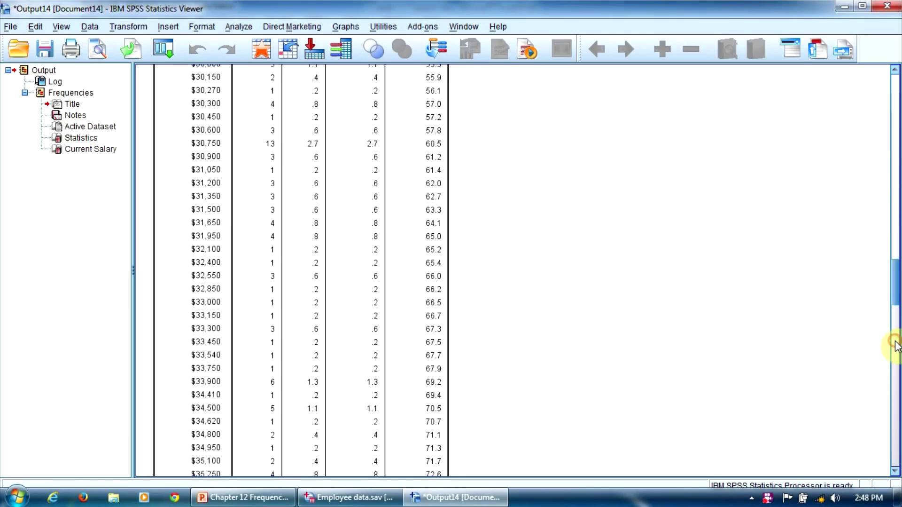
click(896, 370)
click(896, 402)
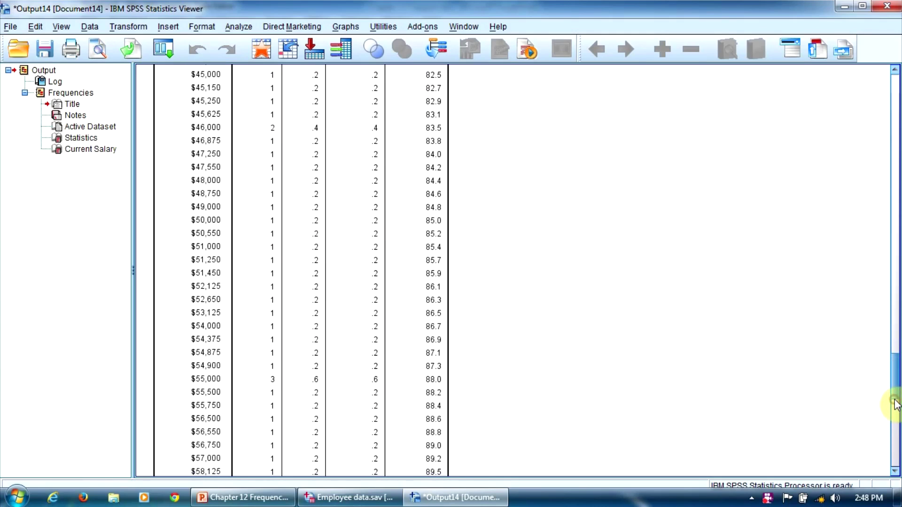